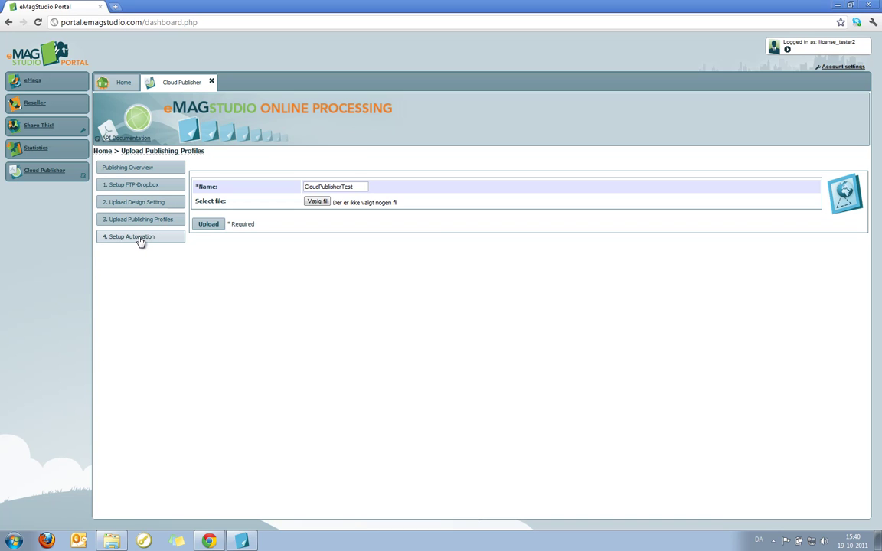
Go to Setup Automation and start creating a new automated task
click(141, 239)
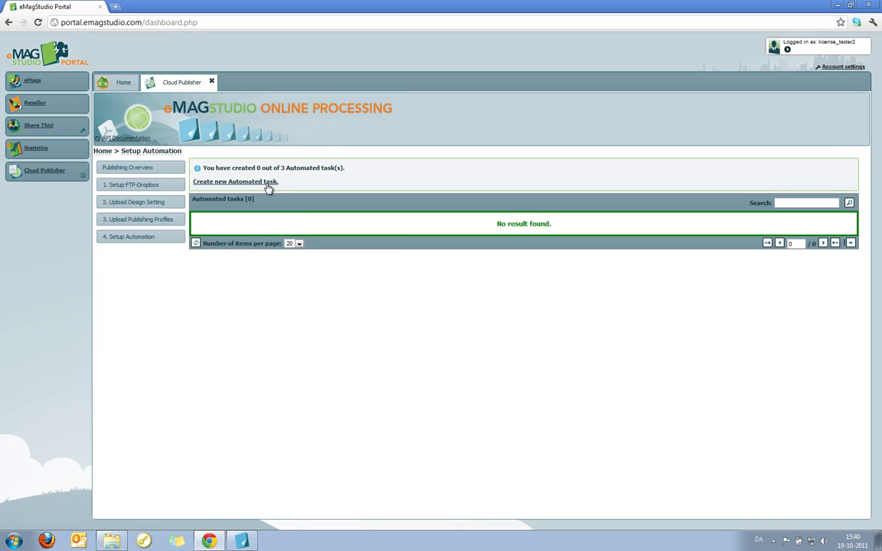
click(254, 184)
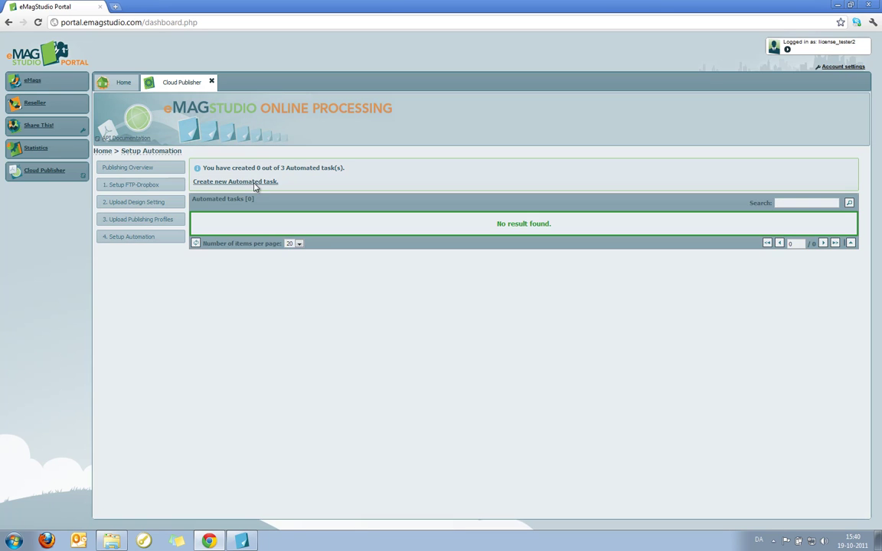
Choose MyDropbox as the FTP account for the new automated task
click(244, 190)
click(234, 203)
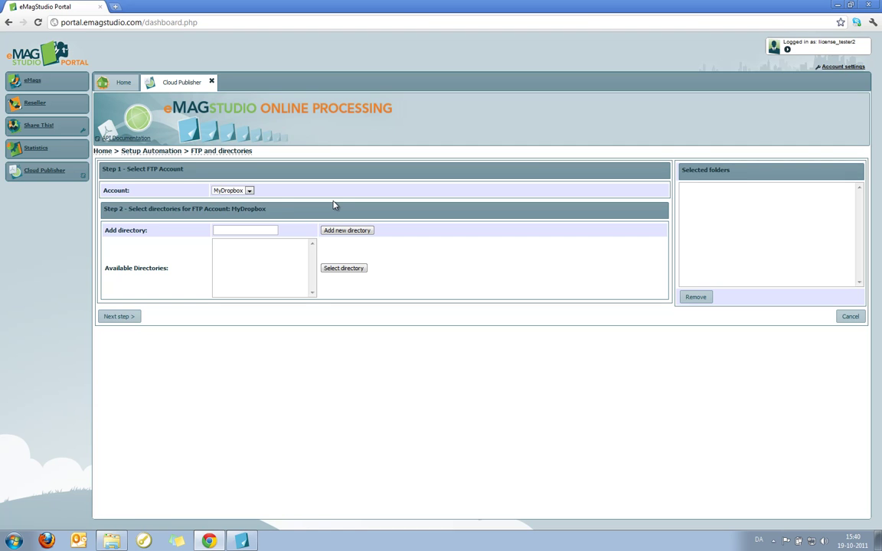
click(234, 190)
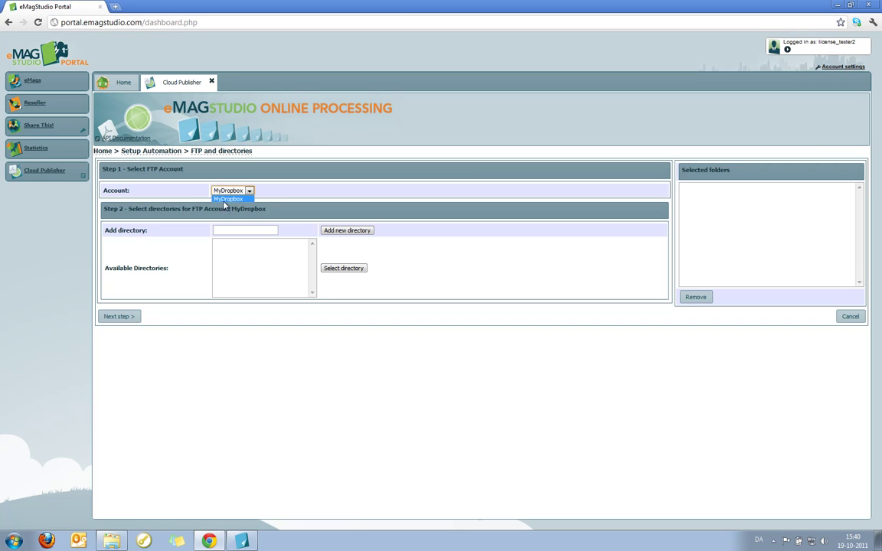
click(242, 200)
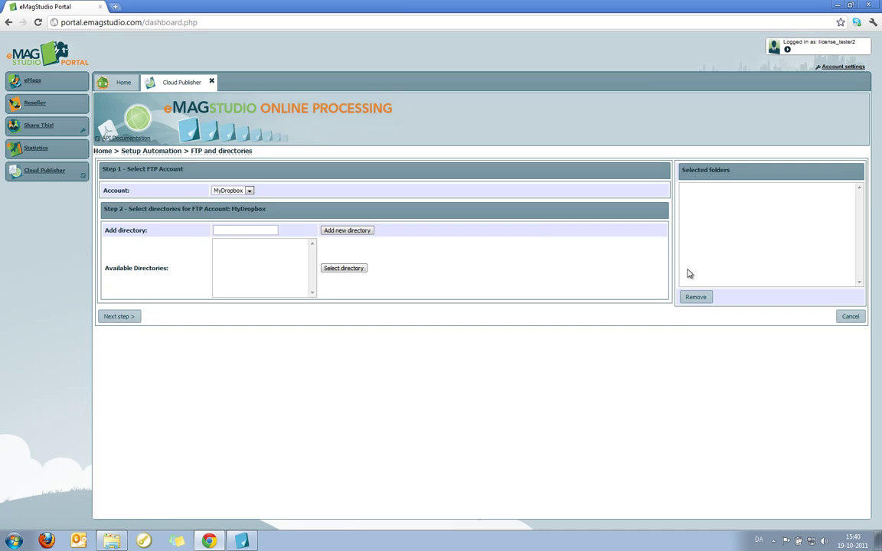
Create a MyFolder directory on the dropbox and select it for the task
click(233, 229)
click(342, 231)
click(695, 187)
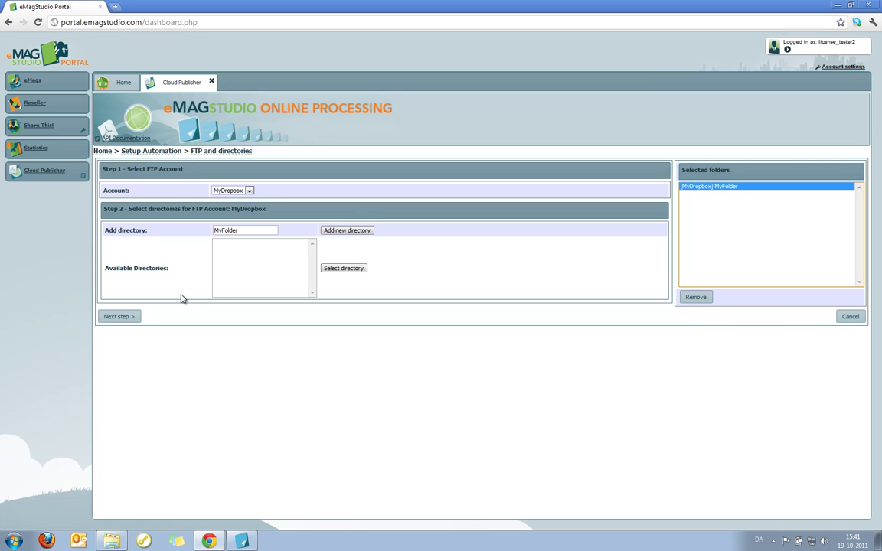
click(120, 321)
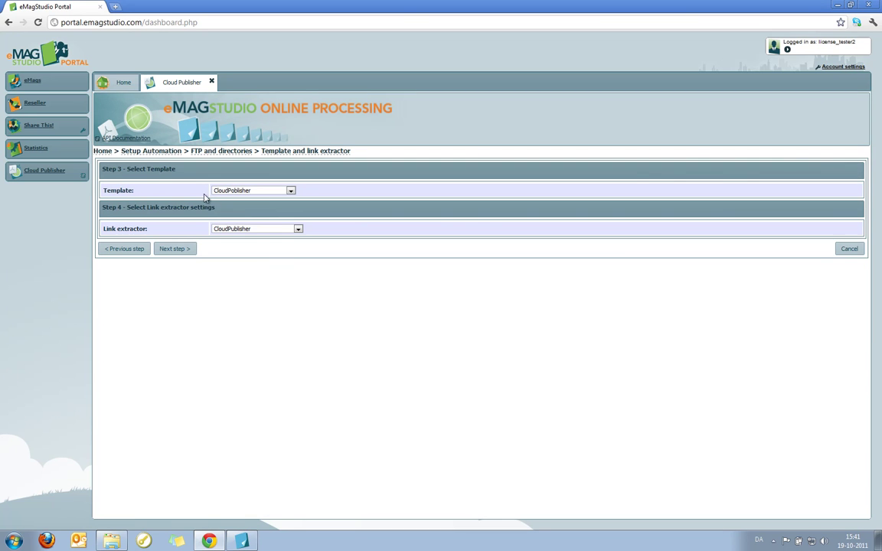
Keep CloudPublisher as template and link extractor, then pick the CloudPublisherTest publishing profile
click(261, 192)
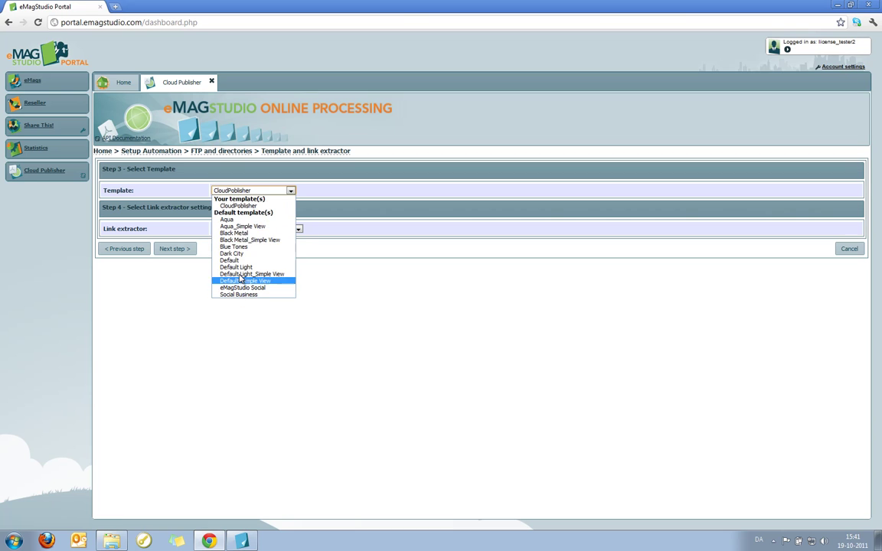
click(235, 206)
click(258, 229)
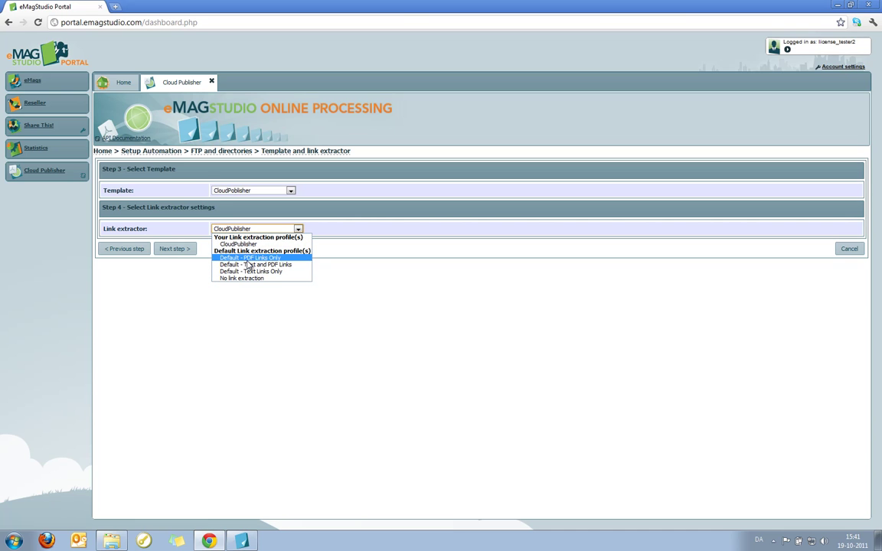
click(245, 244)
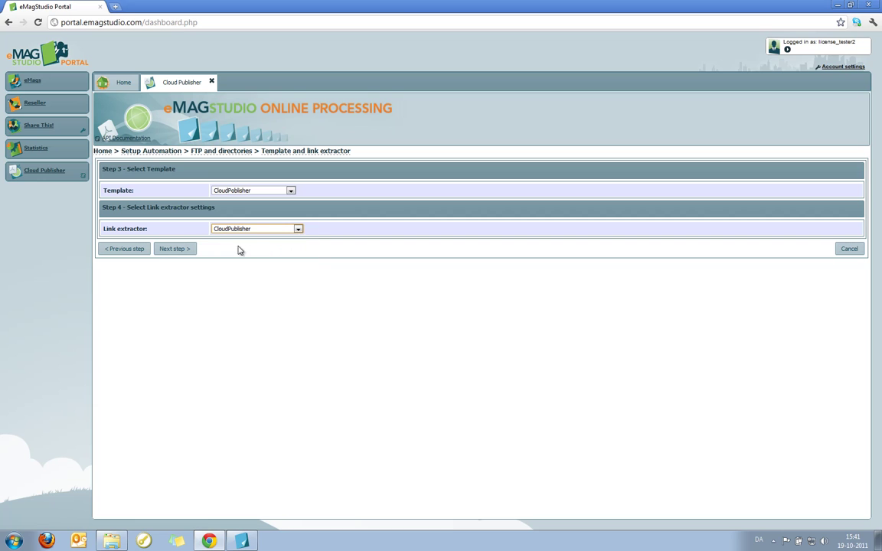
click(174, 251)
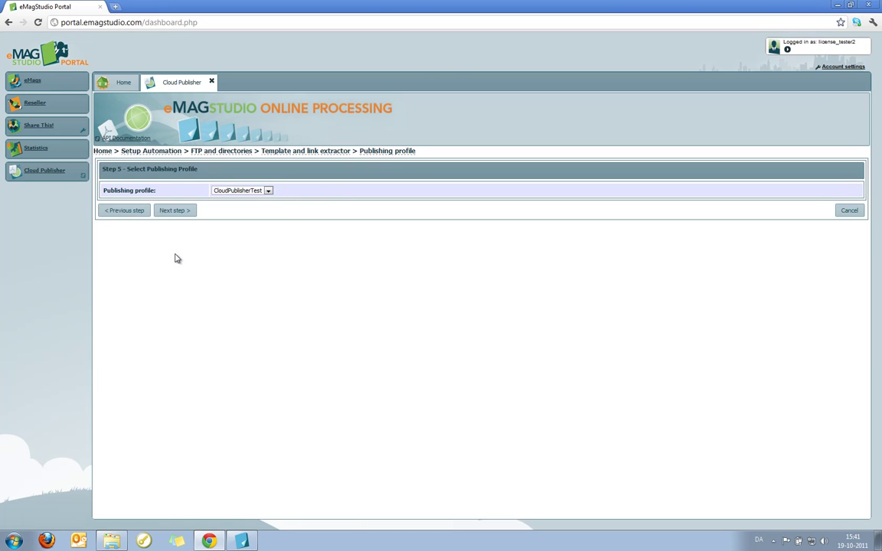
click(254, 191)
click(247, 199)
Add an extra notification e-mail address and tick the portal user to receive job e-mails
click(181, 214)
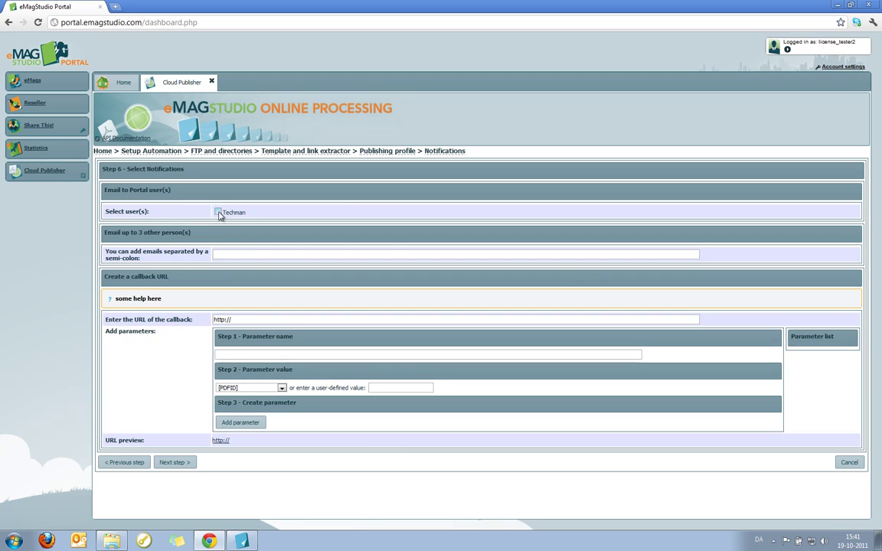
click(220, 256)
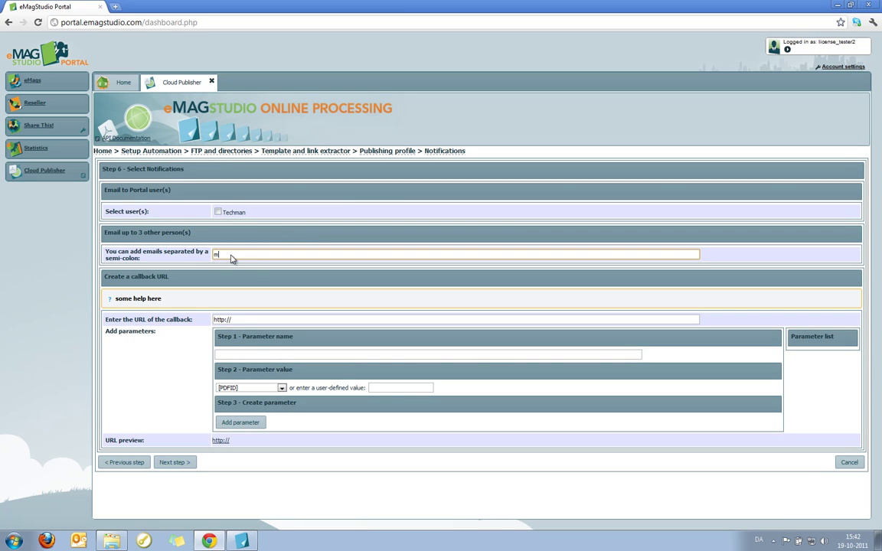
text(myemail@mydomain.com)
click(248, 319)
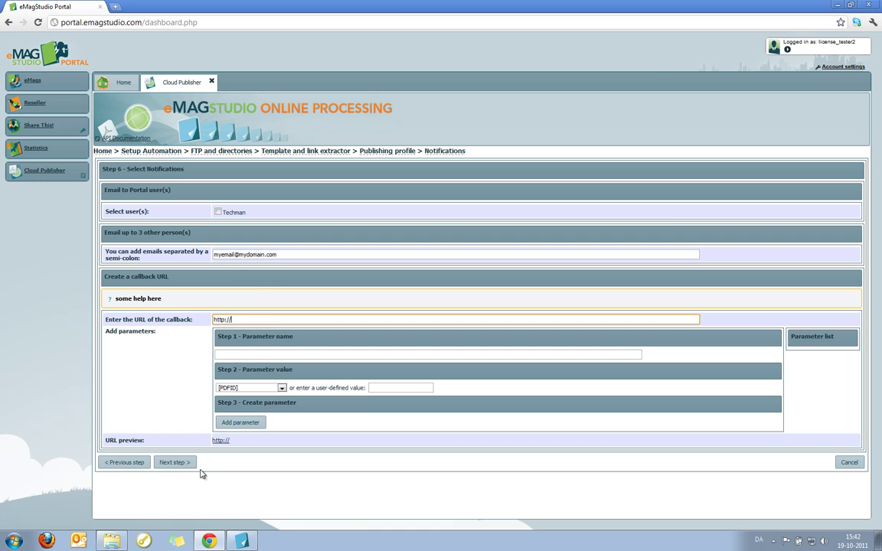
click(218, 213)
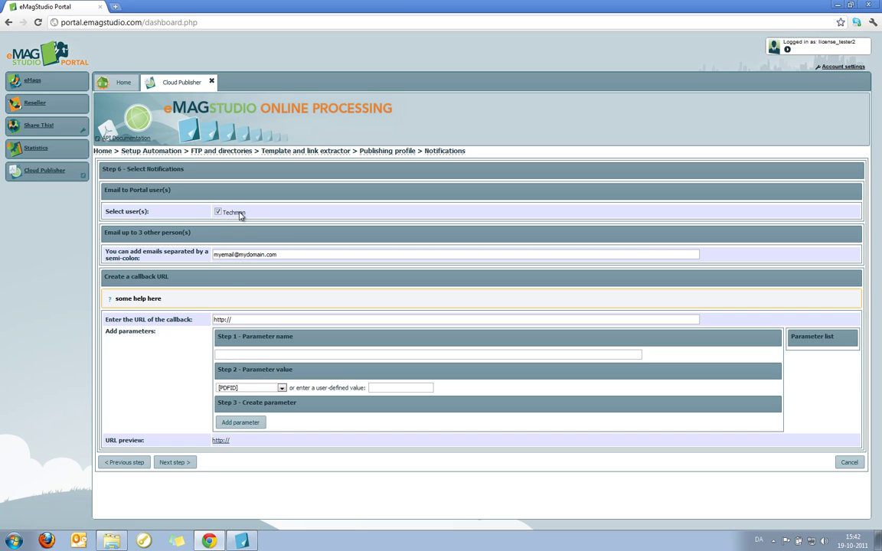
On the summary page, name the job 'CloudPublisher Automation' and create it
click(175, 464)
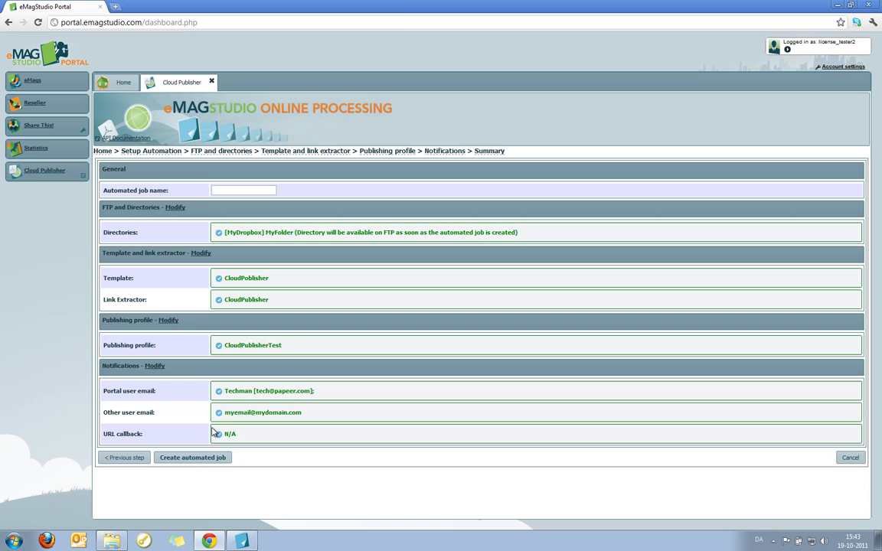
drag(226, 418, 303, 418)
click(276, 457)
click(223, 190)
text(CloudPublisher Automation)
click(198, 458)
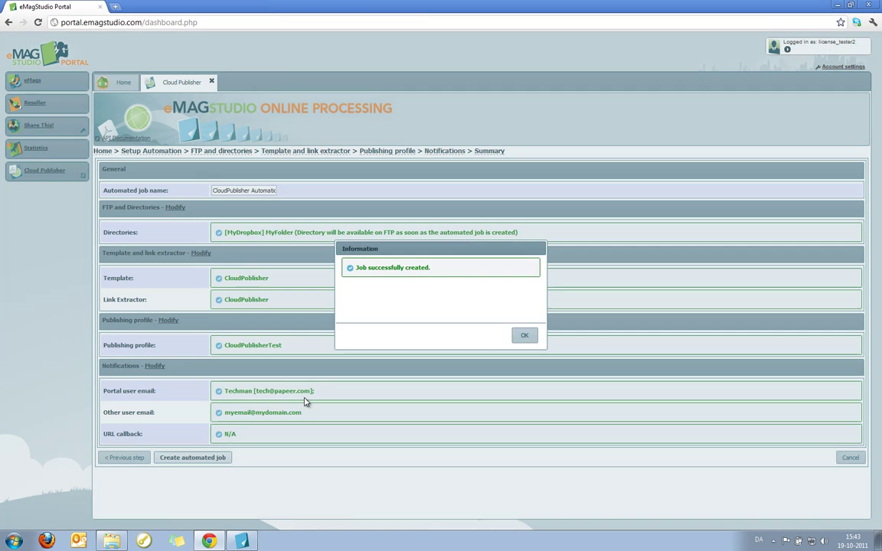
Dismiss the 'Job successfully created' message to see CloudPublisher Automation in the task list
click(527, 336)
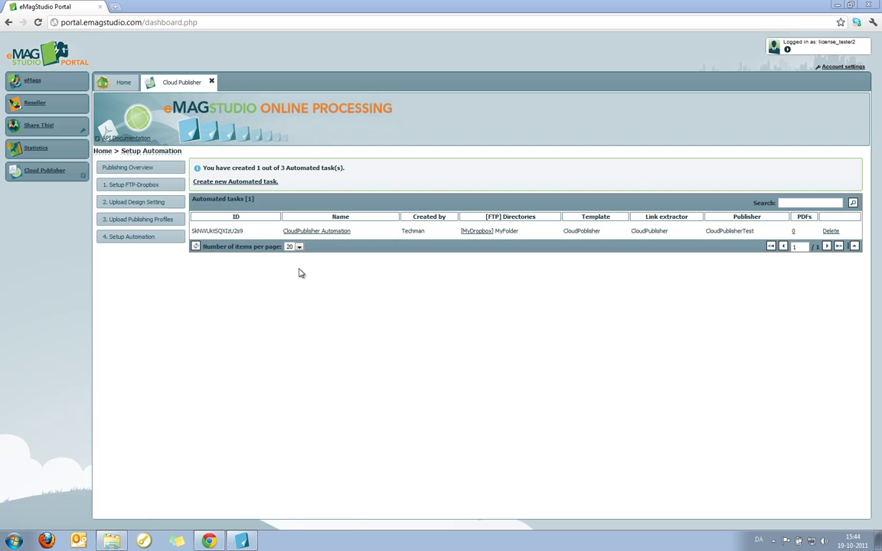
Review the portal home overview, then view the MyDropbox account on Setup FTP-Dropbox
click(103, 151)
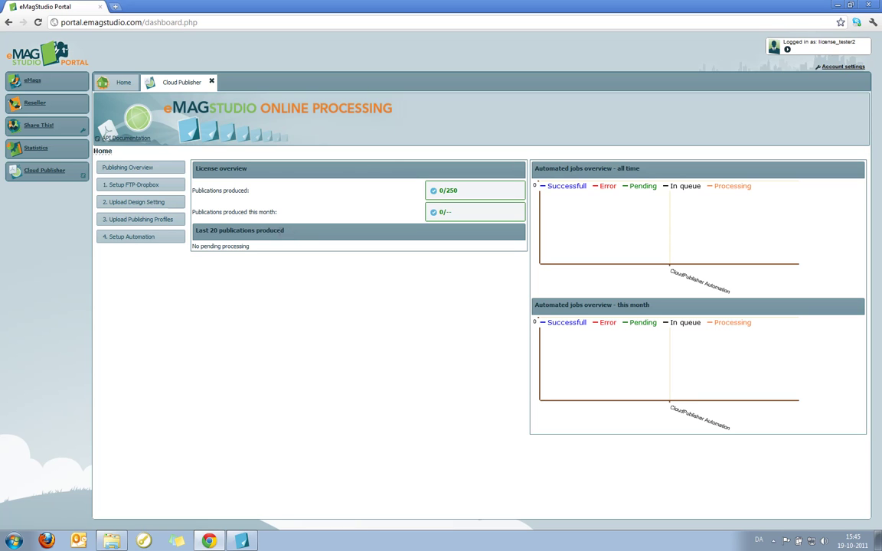
click(138, 188)
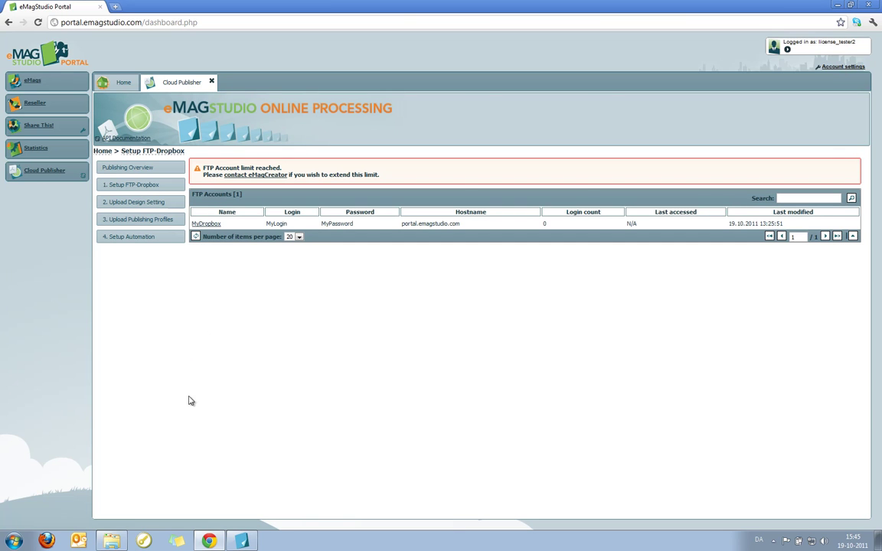
From Computer, open Map Network Drive and start the Add Network Location wizard
click(13, 544)
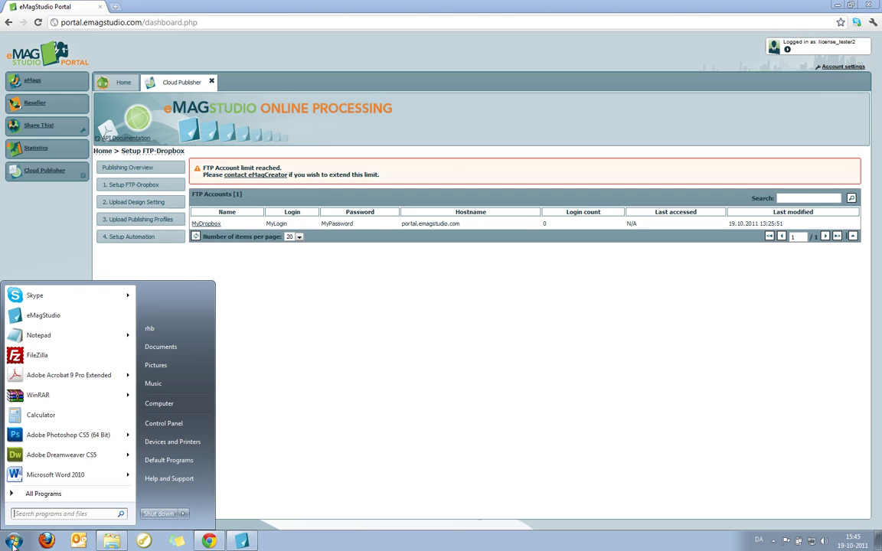
click(189, 411)
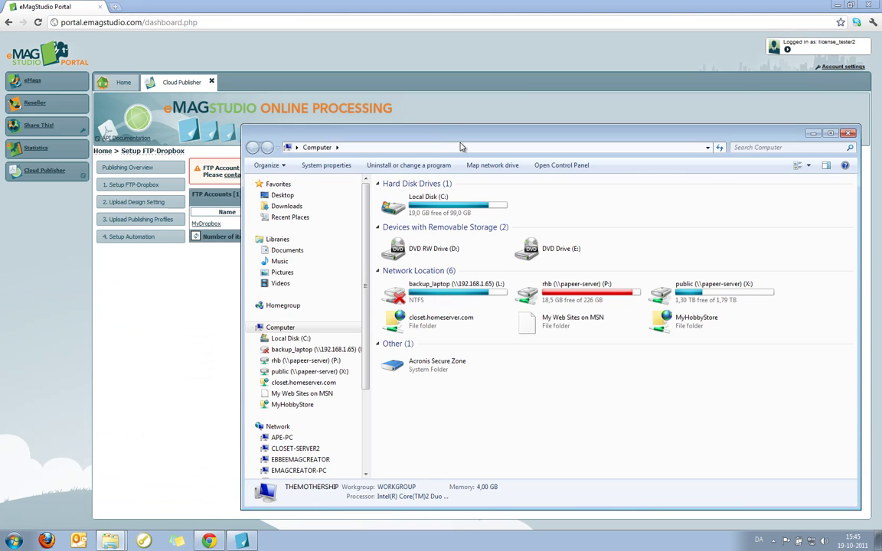
drag(451, 149, 415, 329)
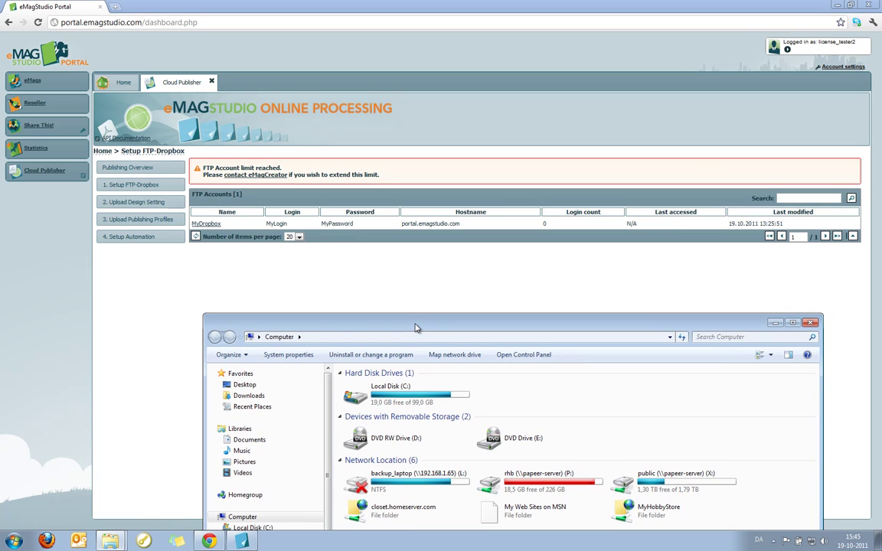
click(460, 356)
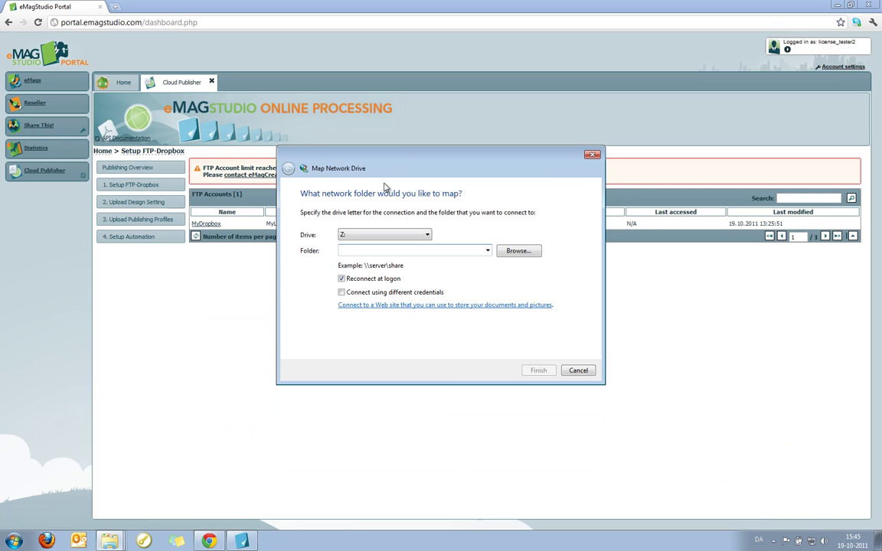
drag(397, 153, 433, 255)
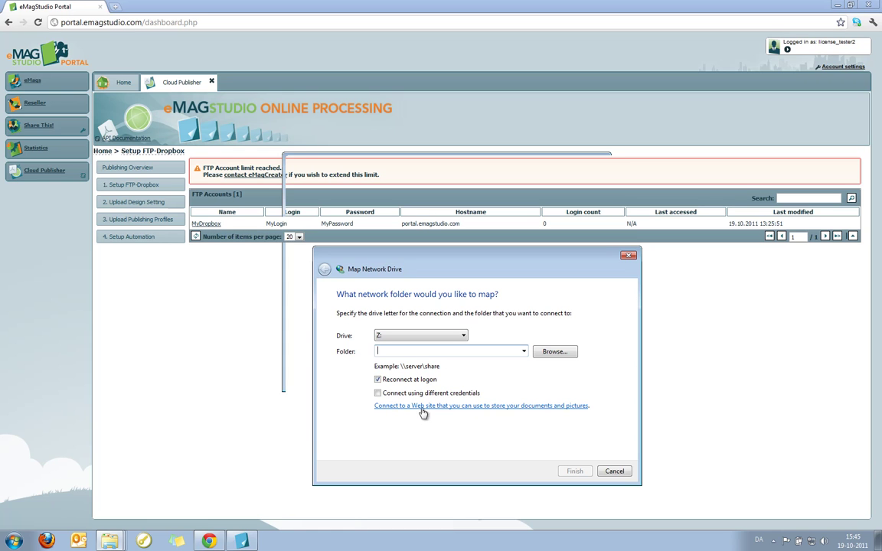
click(526, 407)
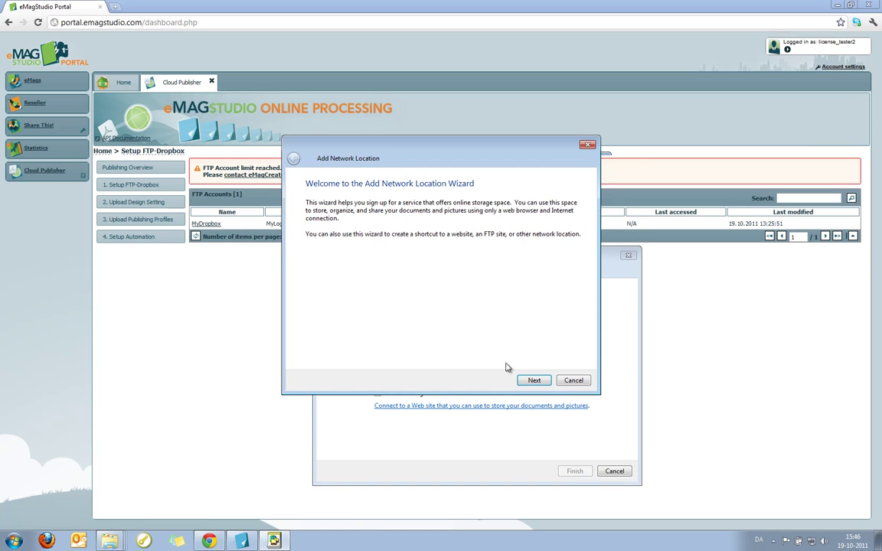
click(531, 381)
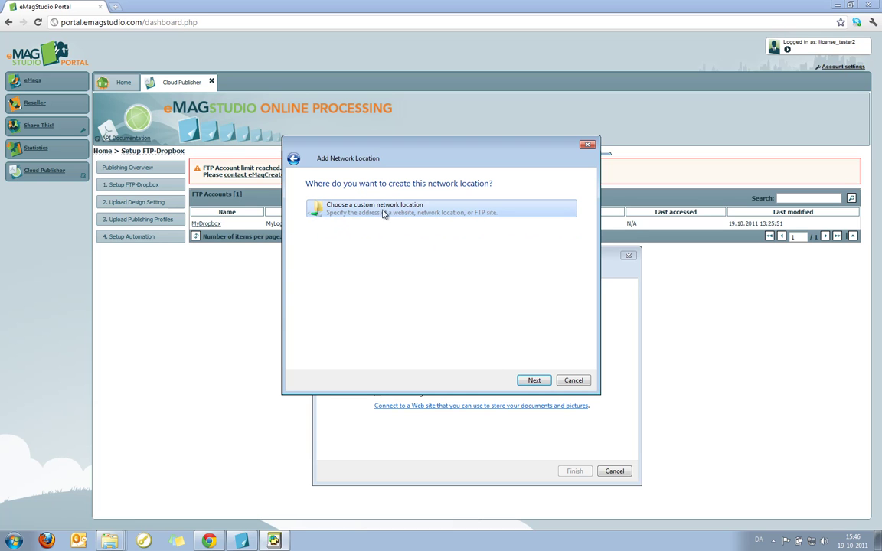
click(531, 380)
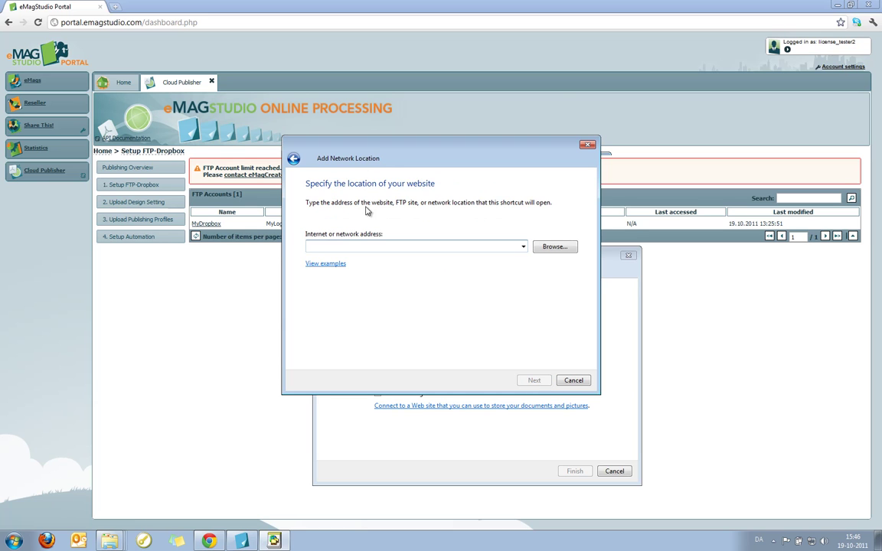
drag(366, 151, 332, 259)
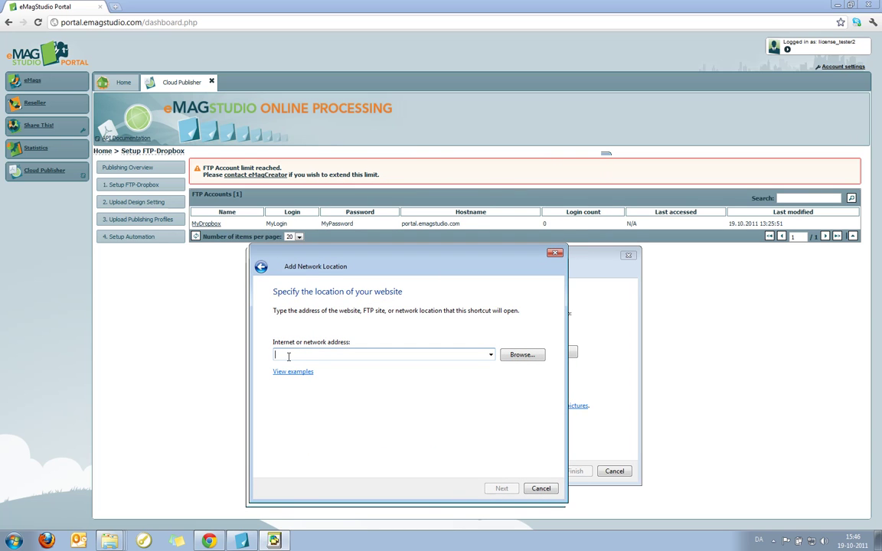
text(f)
text(tp://MyLo)
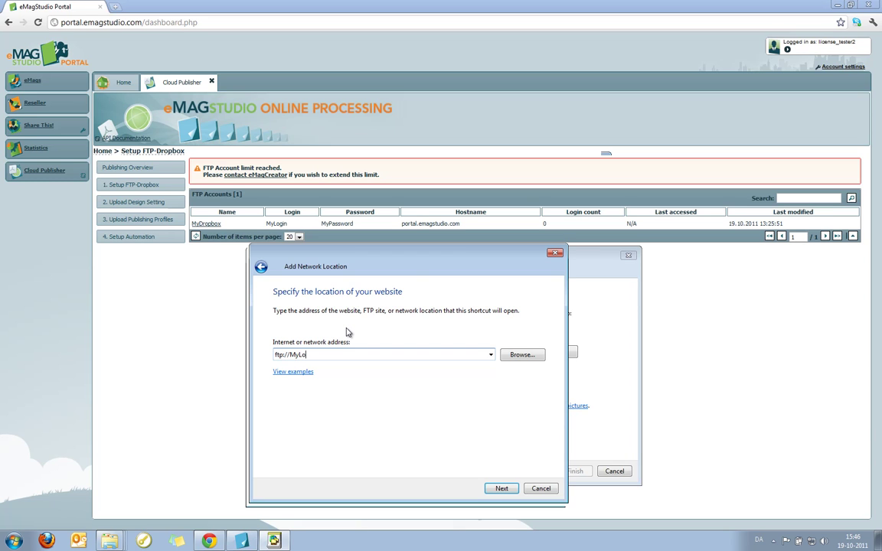
text(gin:MyPassword@)
text(portal.emagstudio.com)
drag(290, 355, 420, 356)
Name the new FTP network location MyDropbox and finish creating it
click(502, 489)
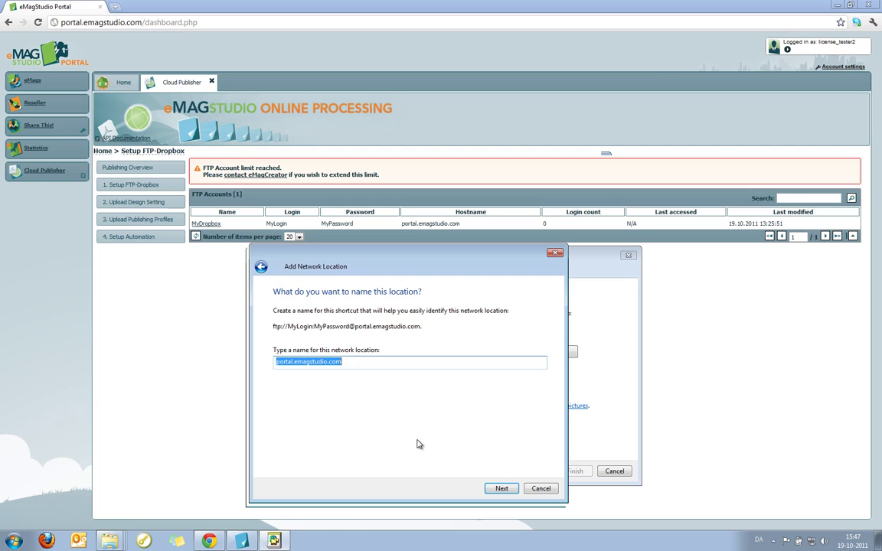
text(MyDropbo)
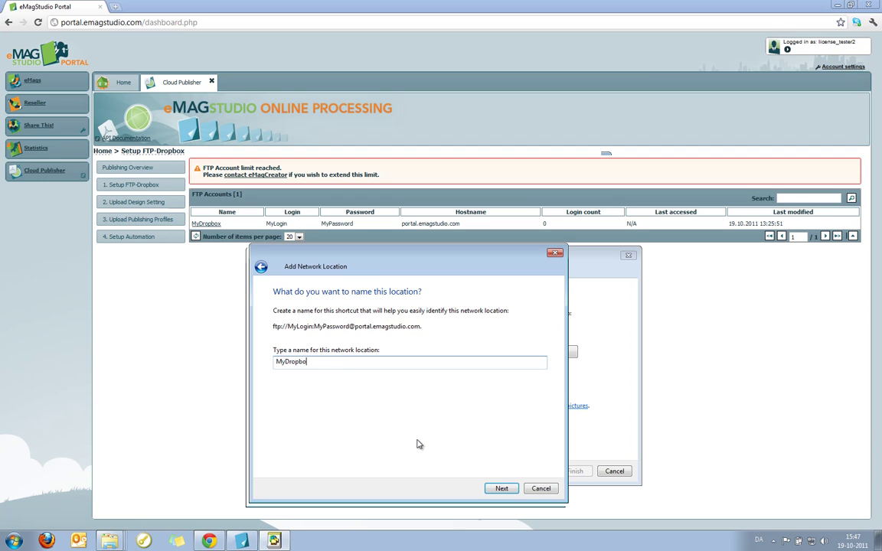
text(x)
click(501, 489)
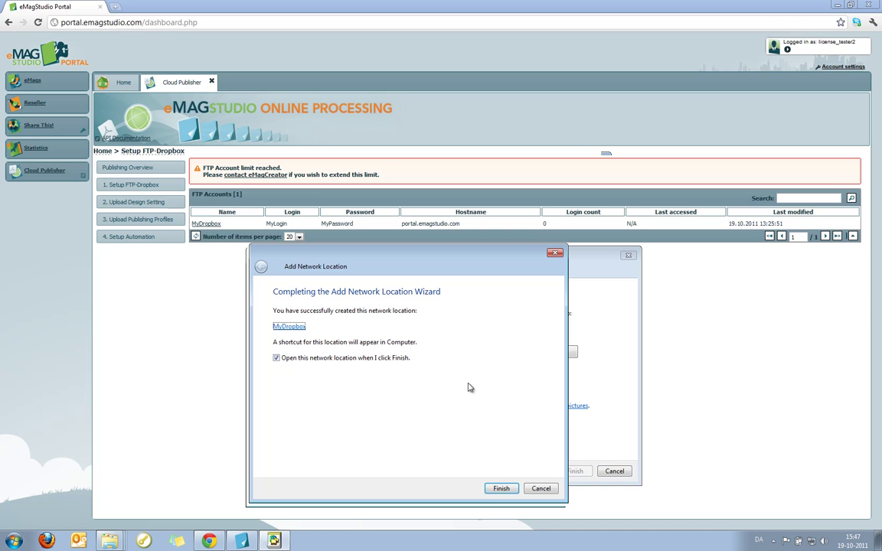
Finish the network location wizard and paste LoremIpsum.pdf from _Other into the MyDropbox FTP folder
click(501, 489)
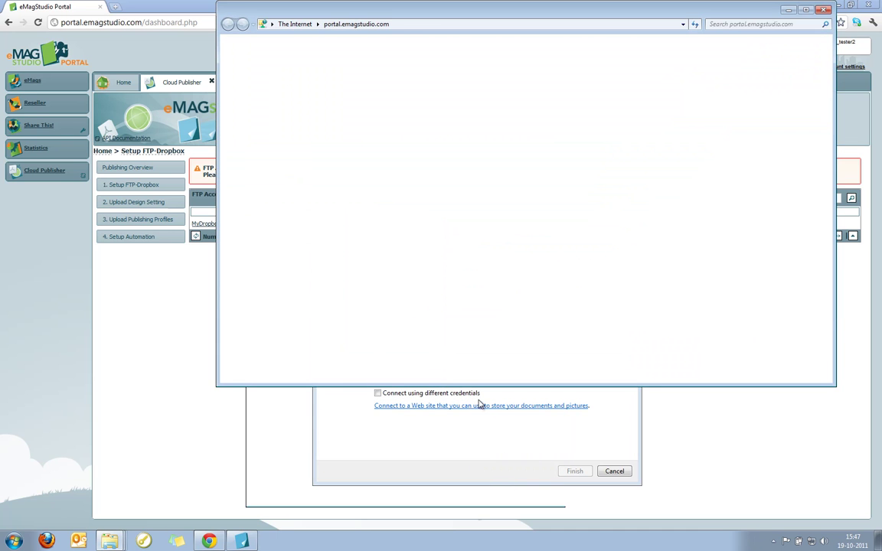
drag(405, 15, 413, 165)
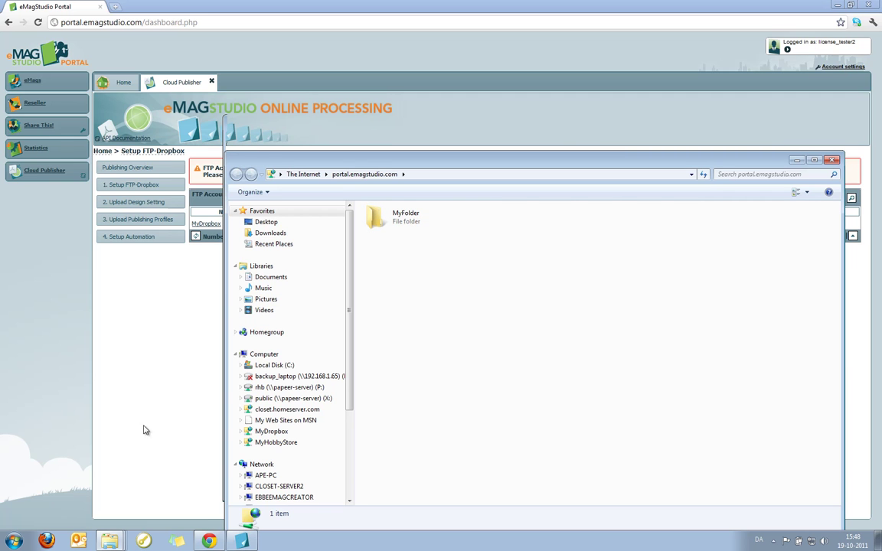
click(112, 544)
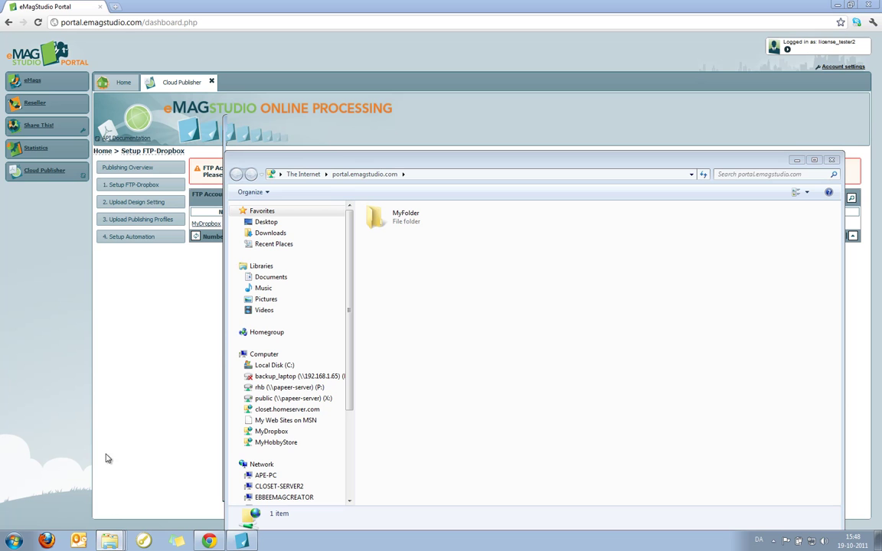
drag(467, 121, 778, 168)
click(687, 302)
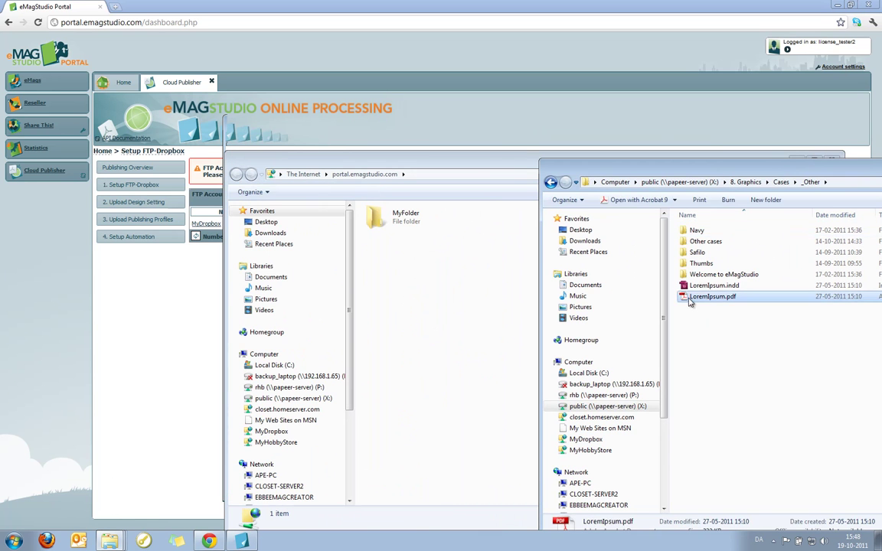
click(384, 258)
key(ctrl+v)
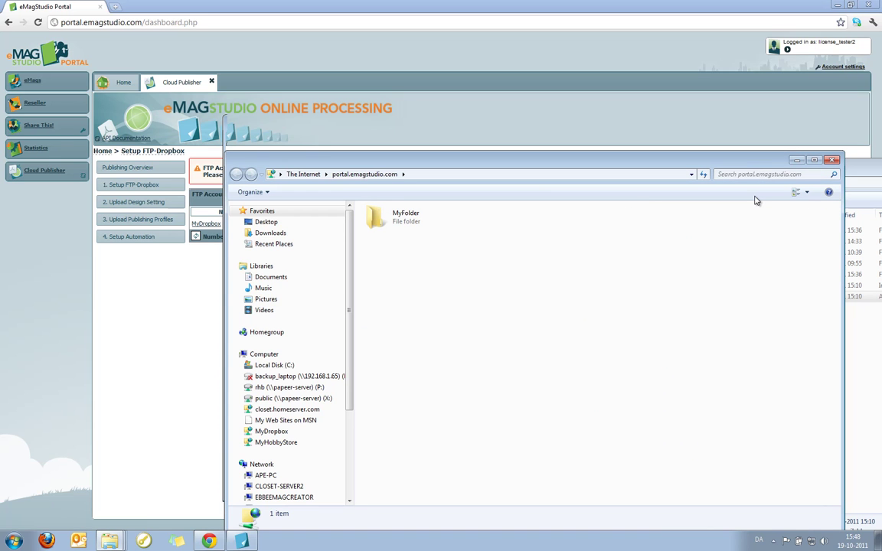
Show Publishing Overview's refreshed Pending/Processing list, with LoremIpsum.pdf In queue under CloudPublisher Automation
click(799, 163)
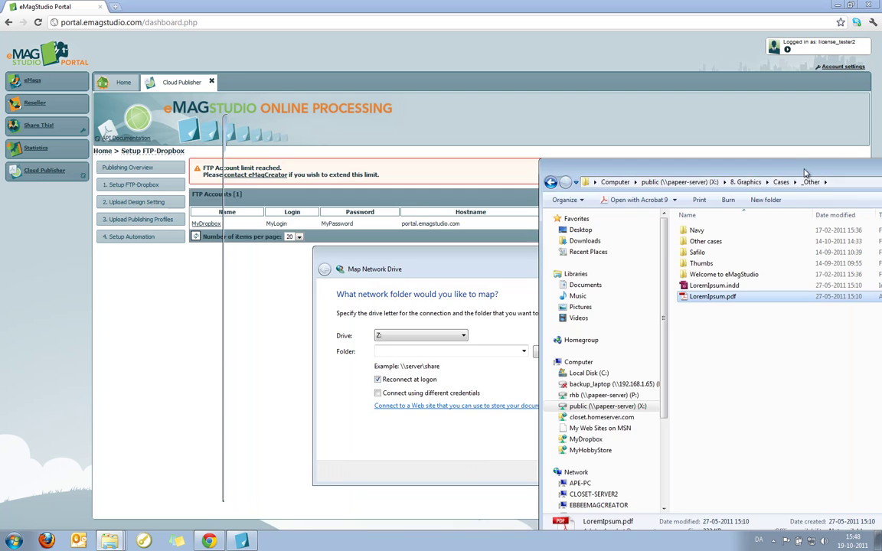
click(804, 201)
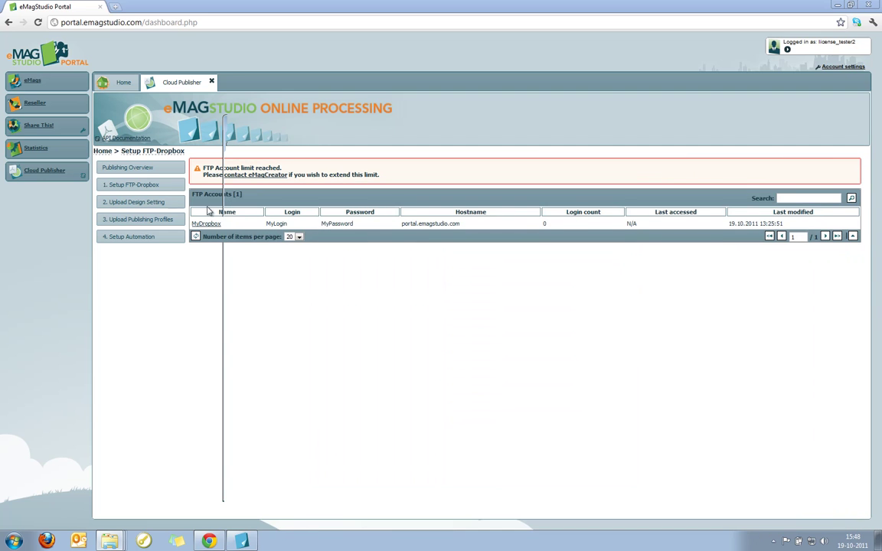
click(137, 170)
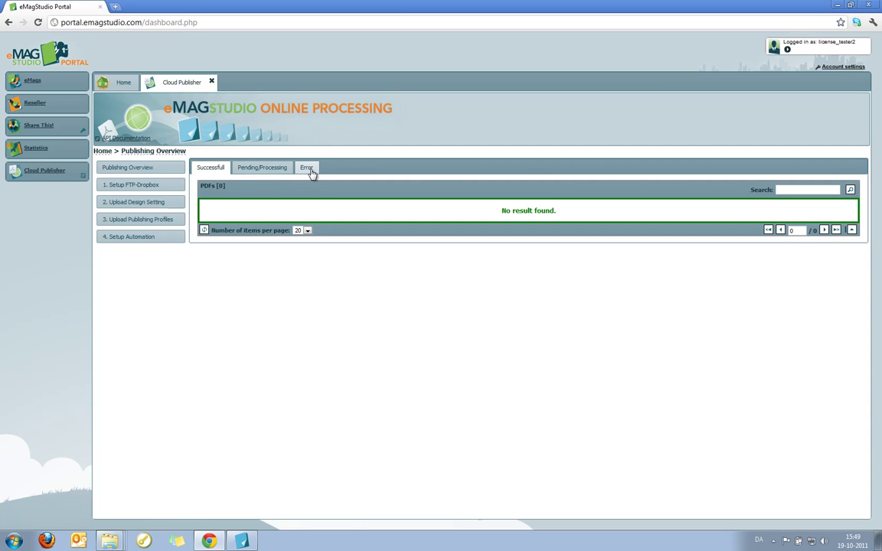
click(245, 169)
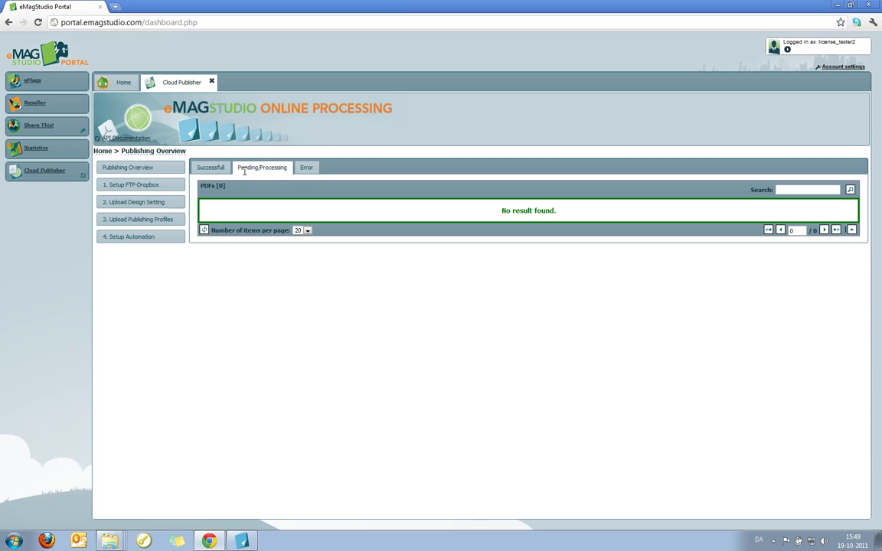
click(204, 230)
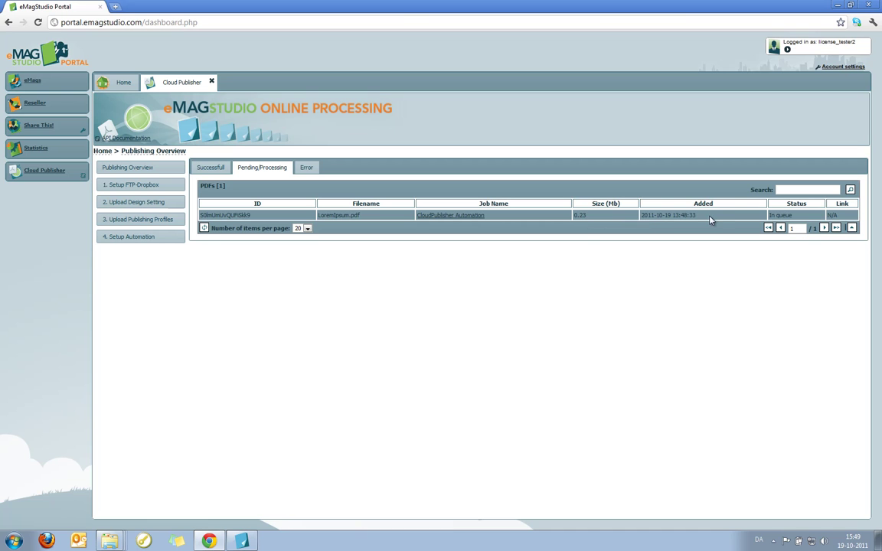
Refresh the pending list until the LoremIpsum.pdf row disappears, then view the Successfull tab
click(204, 229)
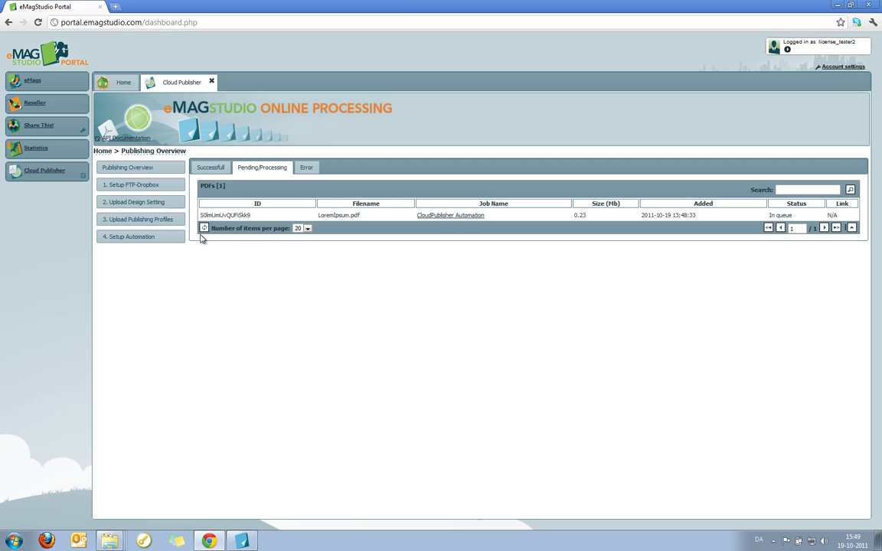
click(203, 228)
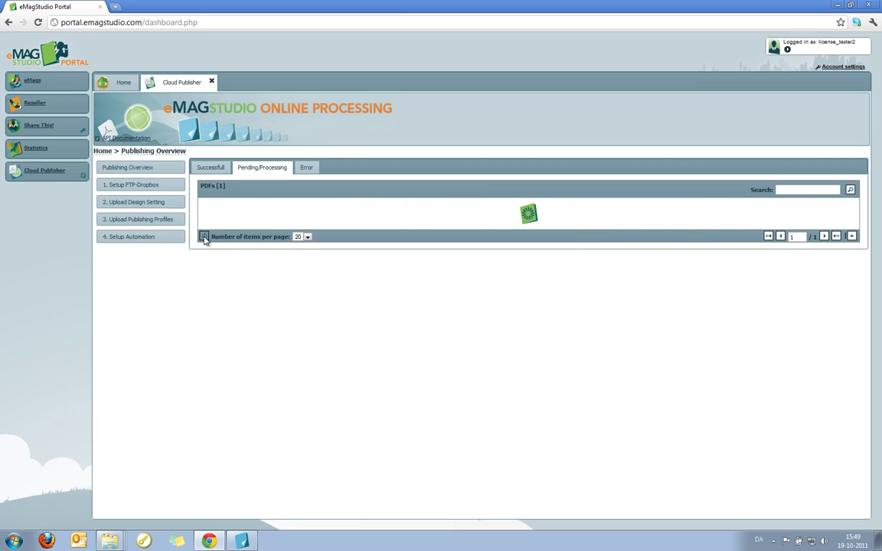
click(204, 230)
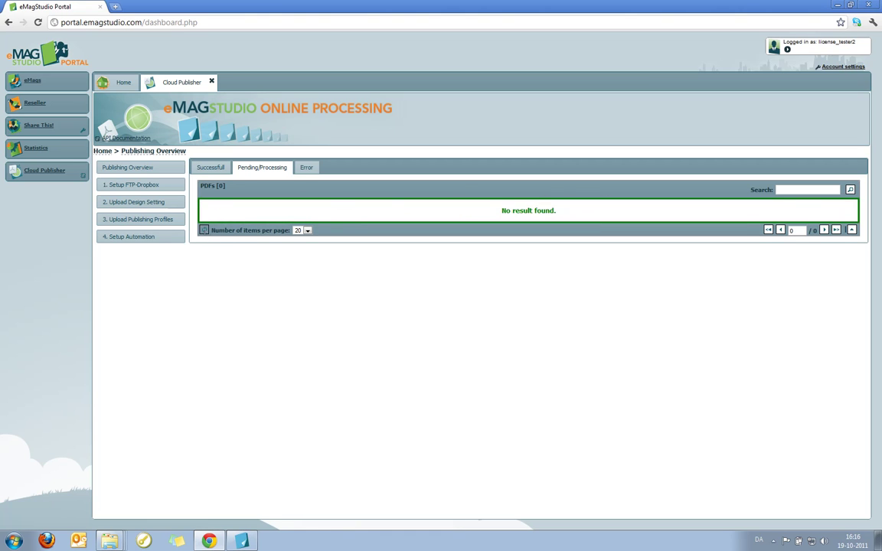
click(204, 230)
click(212, 170)
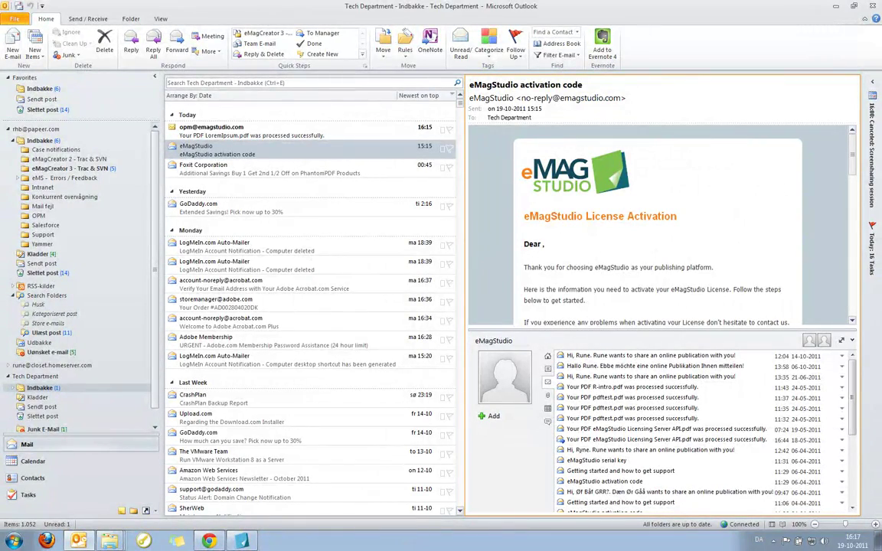
Open the 'Your PDF LoremIpsum.pdf was processed successfully' notification e-mail
click(253, 131)
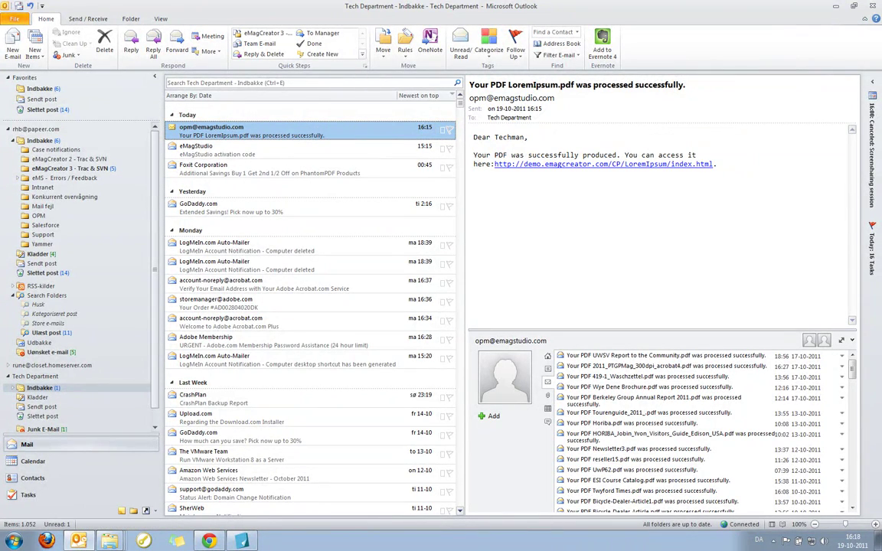
Follow the e-mail's LoremIpsum/index.html link to view the eMag's 'What is Lorem Ipsum' spread
click(605, 164)
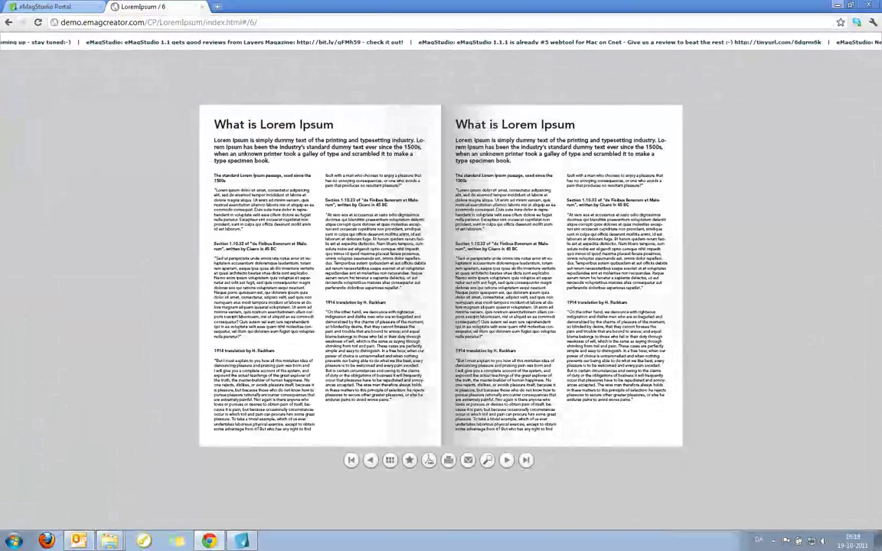